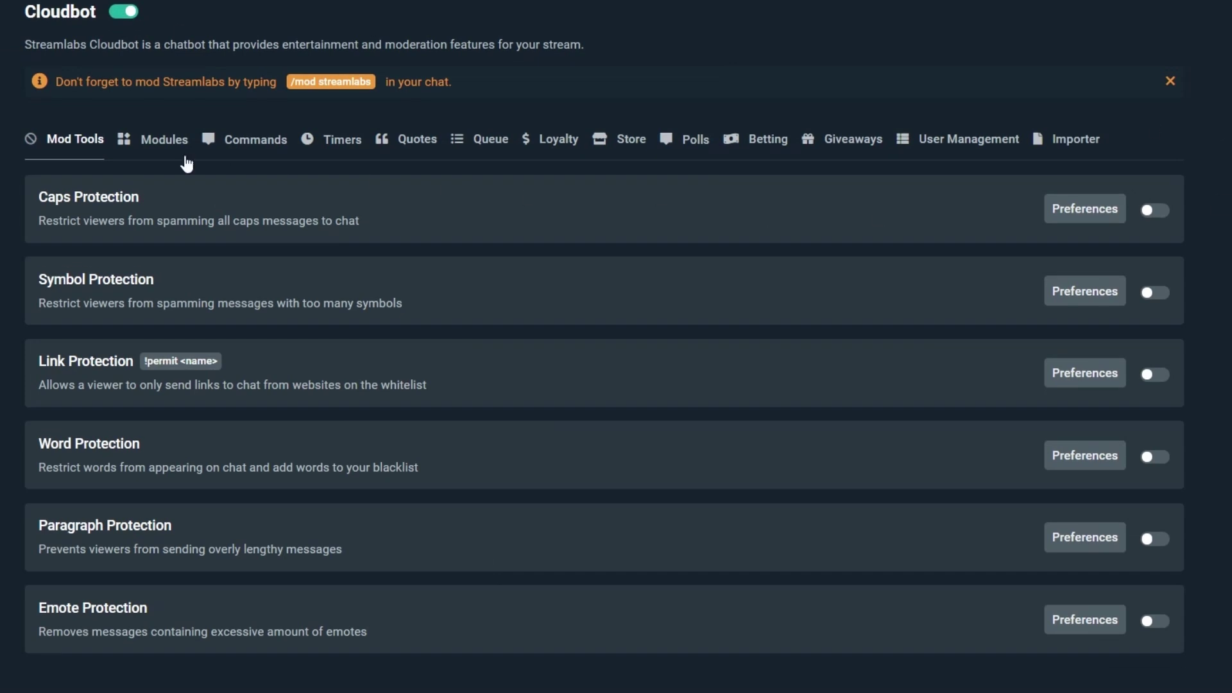
Look through Cloudbot's Modules, Commands, Timers, Quotes, Queue and Loyalty sections.
{"action": "left_click", "coordinate": [168, 146]}
{"action": "left_click", "coordinate": [265, 148]}
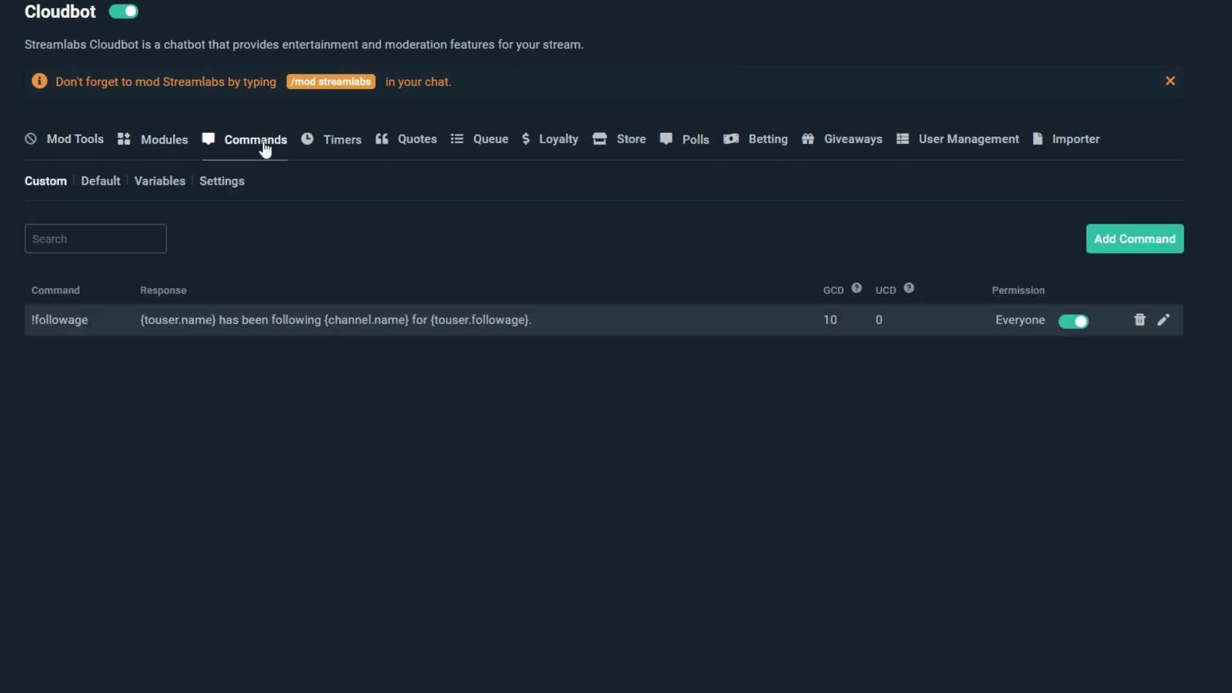
{"action": "left_click", "coordinate": [338, 148]}
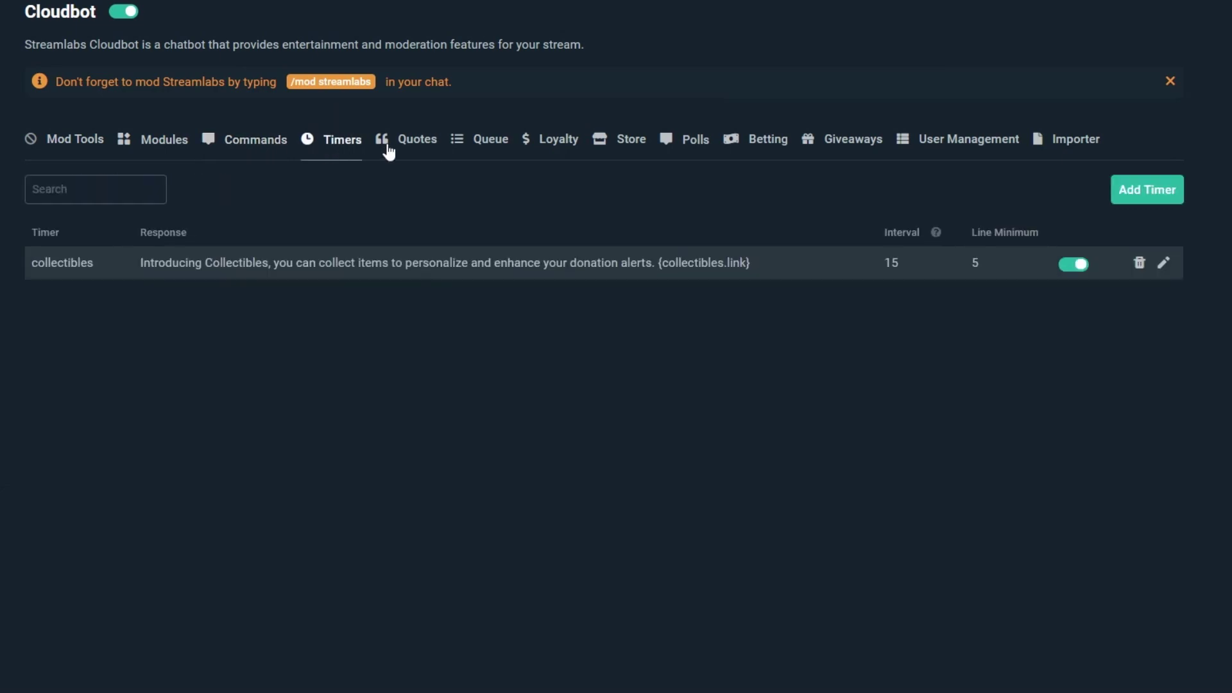
{"action": "left_click", "coordinate": [409, 151]}
{"action": "left_click", "coordinate": [481, 152]}
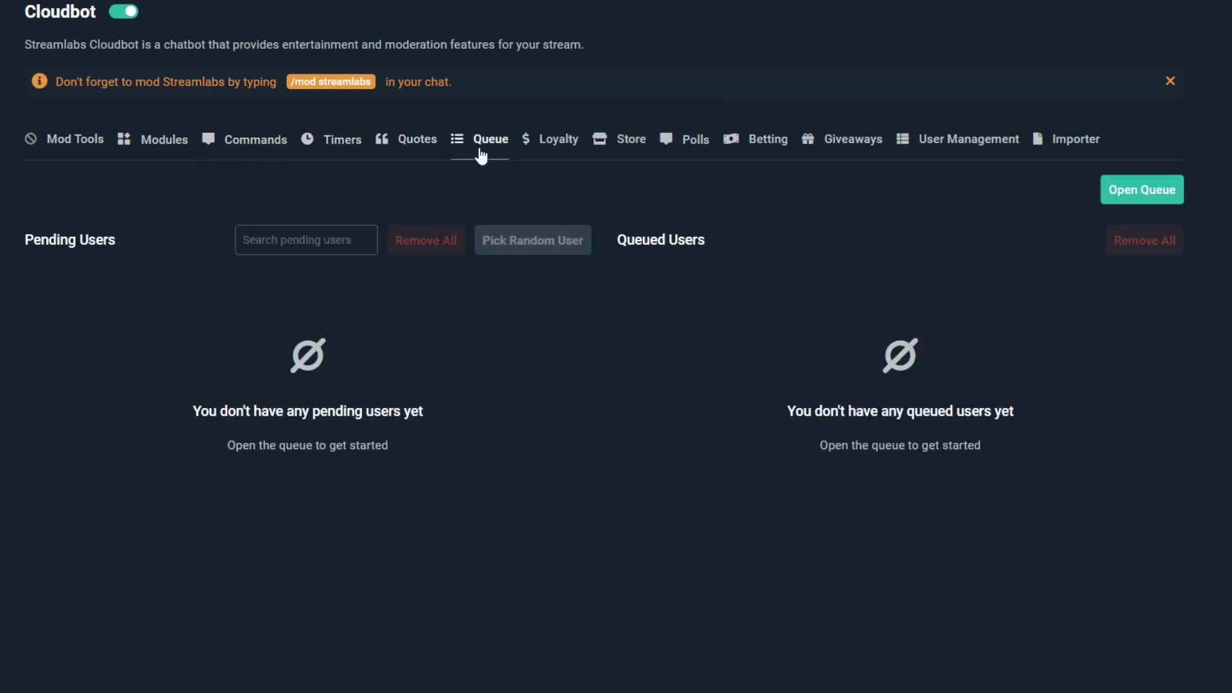
{"action": "left_click", "coordinate": [544, 155]}
Examine the list of default chat commands and the list of variables available for Cloudbot commands.
{"action": "left_click", "coordinate": [240, 144]}
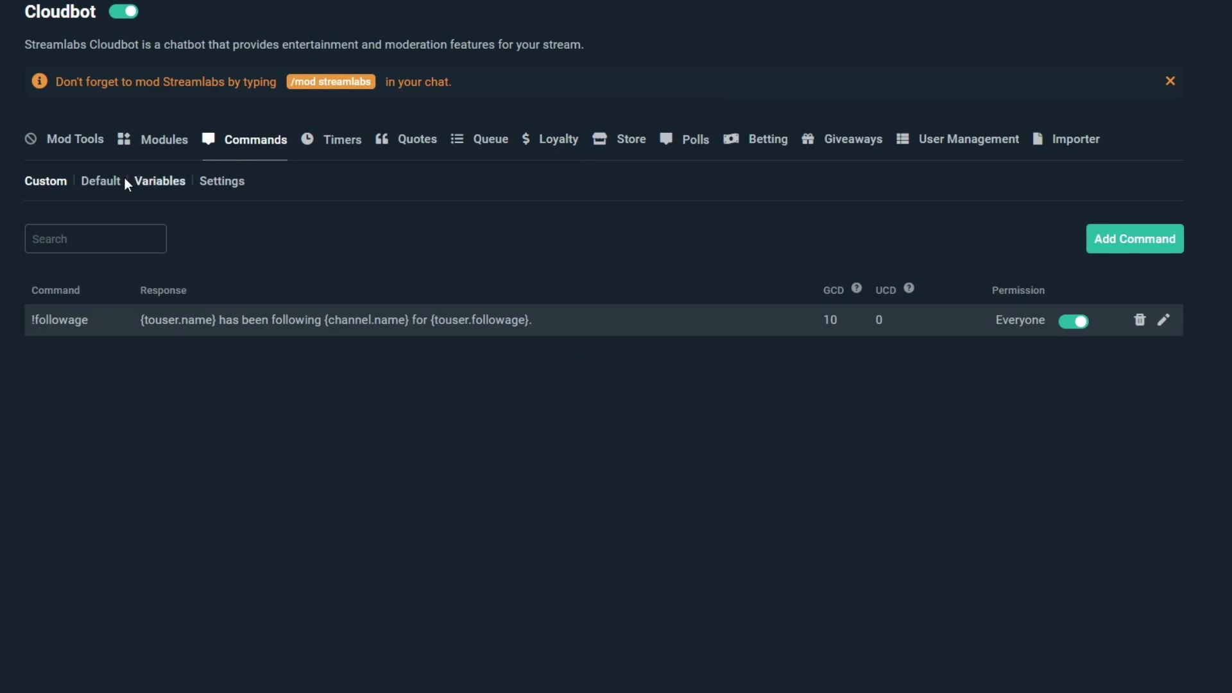
{"action": "left_click", "coordinate": [109, 184]}
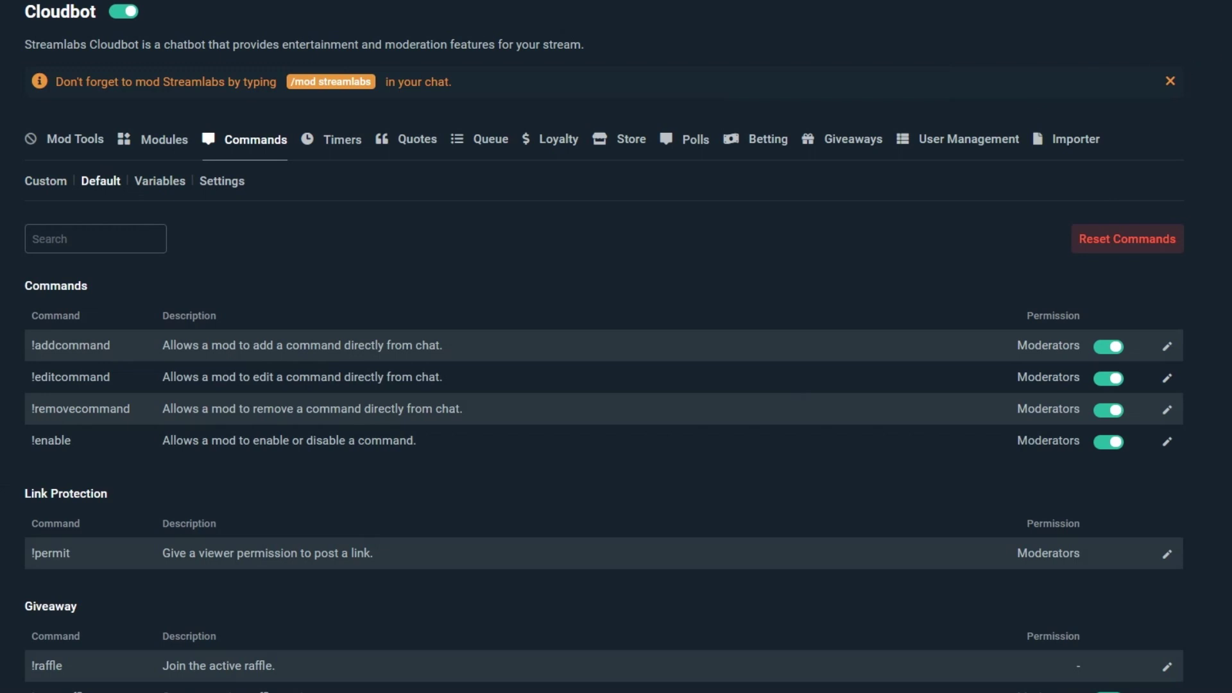
{"action": "scroll", "coordinate": [603, 385], "scroll_direction": "down", "scroll_amount": 1}
{"action": "scroll", "coordinate": [603, 346], "scroll_direction": "down", "scroll_amount": 7}
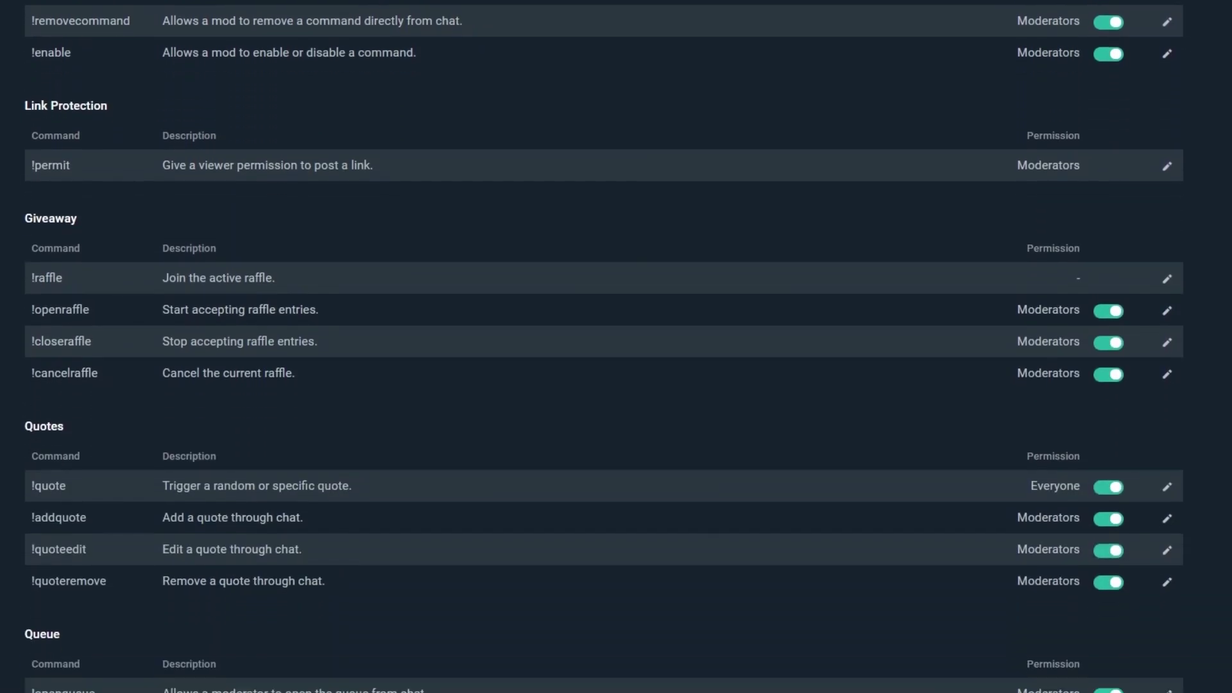
{"action": "scroll", "coordinate": [603, 346], "scroll_direction": "down", "scroll_amount": 5}
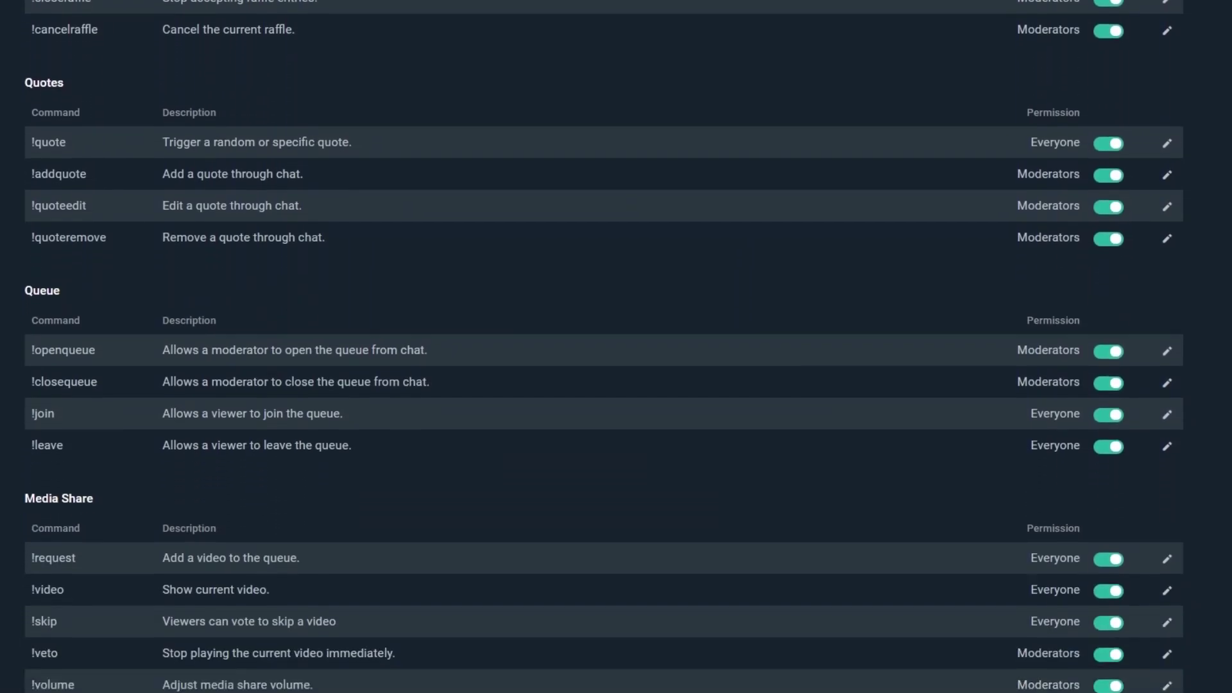
{"action": "scroll", "coordinate": [603, 347], "scroll_direction": "down", "scroll_amount": 6}
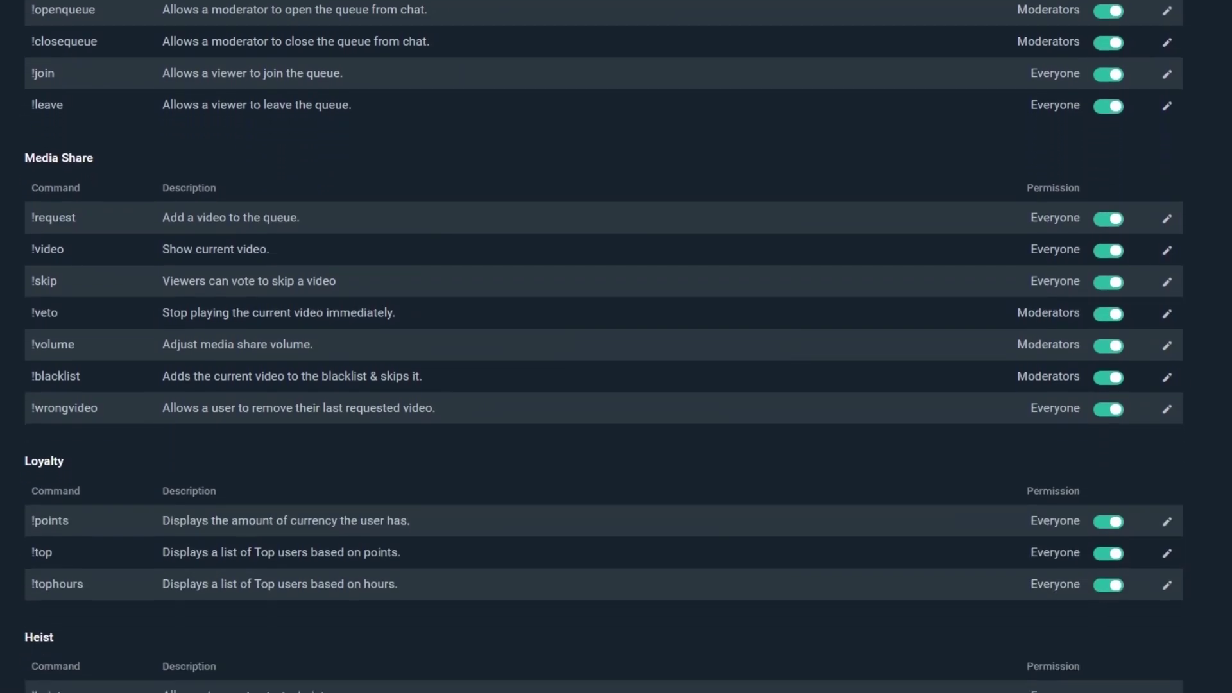
{"action": "scroll", "coordinate": [603, 346], "scroll_direction": "down", "scroll_amount": 7}
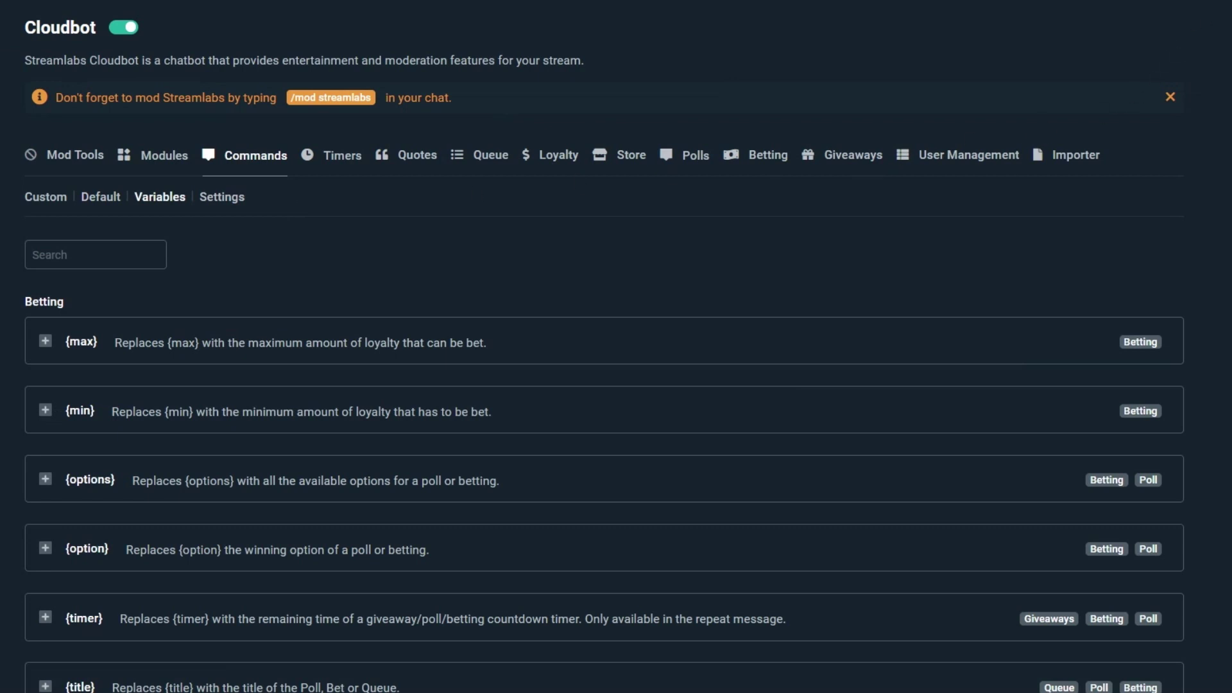
{"action": "scroll", "coordinate": [603, 346], "scroll_direction": "down", "scroll_amount": 8}
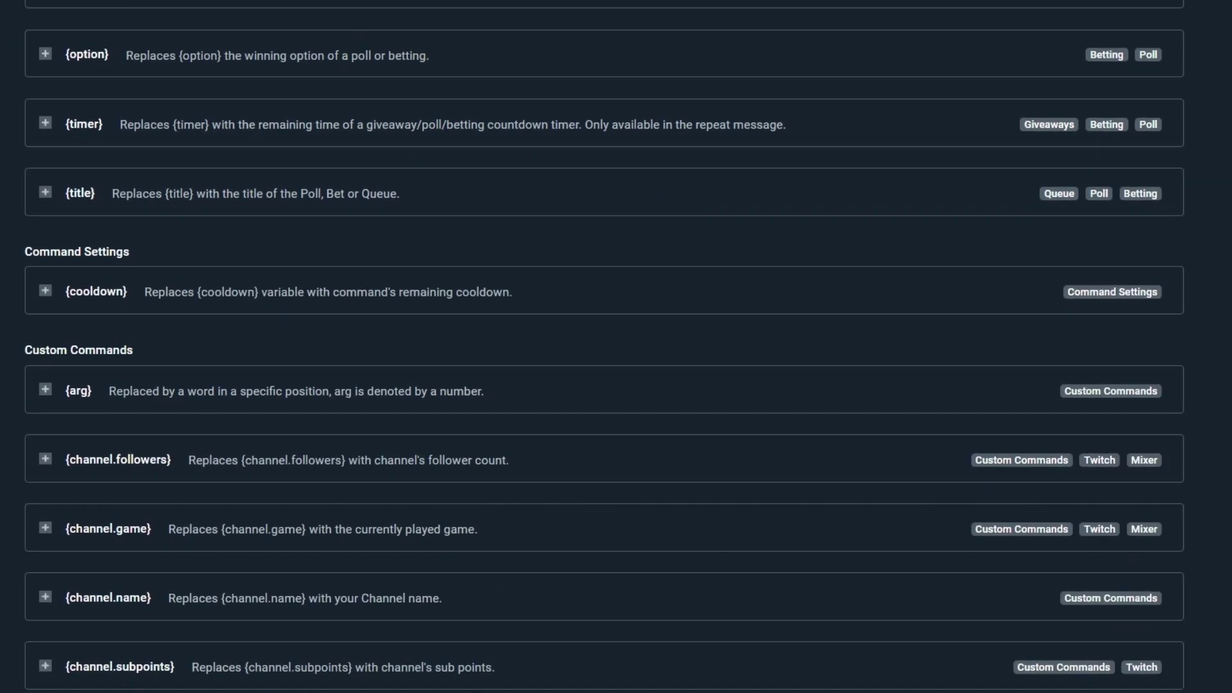
{"action": "scroll", "coordinate": [603, 346], "scroll_direction": "down", "scroll_amount": 10}
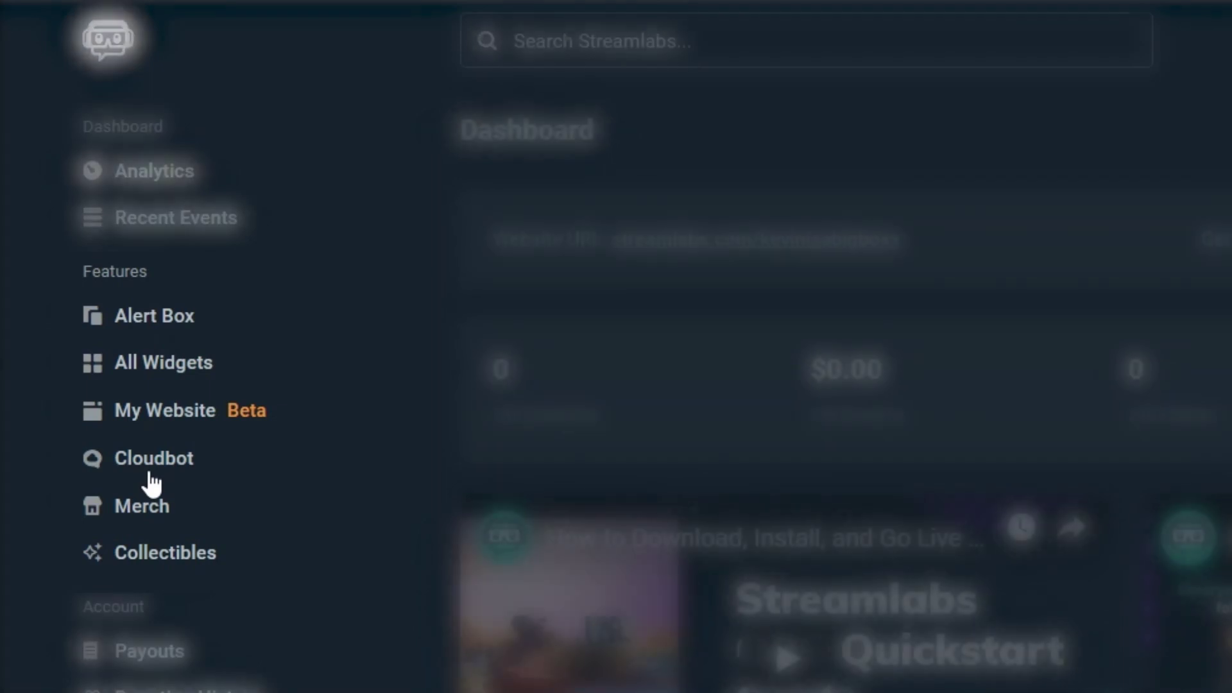
Start a new custom command in Cloudbot based on the !followage template.
{"action": "left_click", "coordinate": [152, 483]}
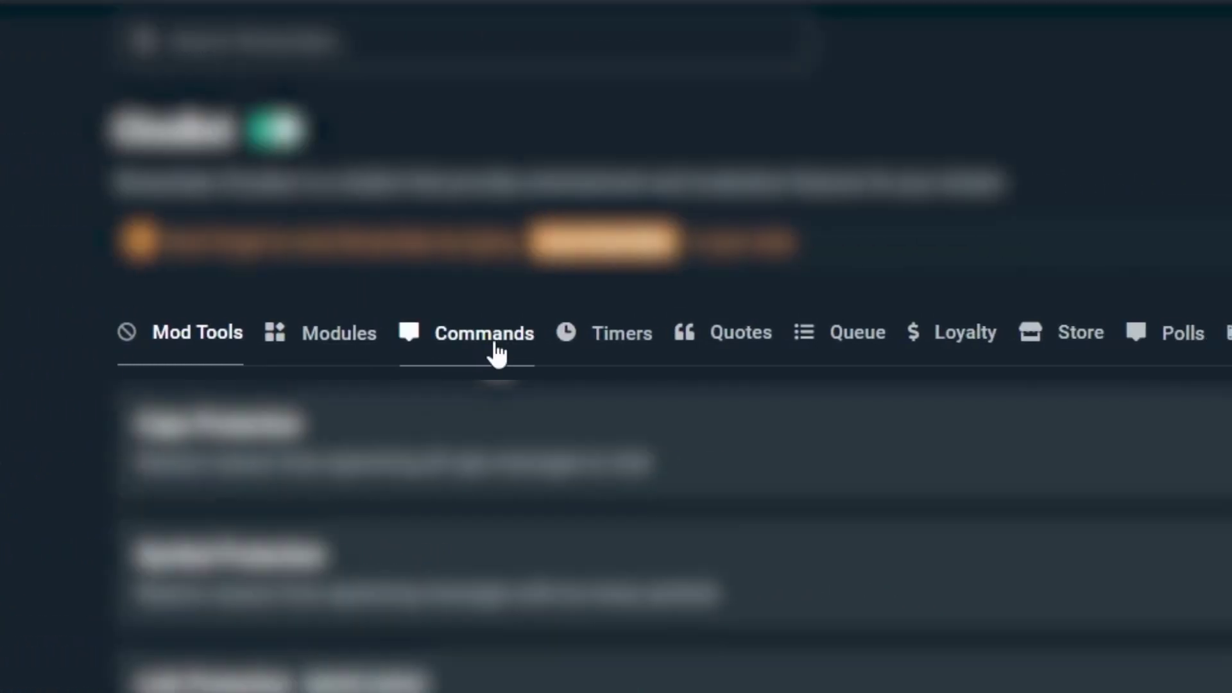
{"action": "left_click", "coordinate": [497, 355]}
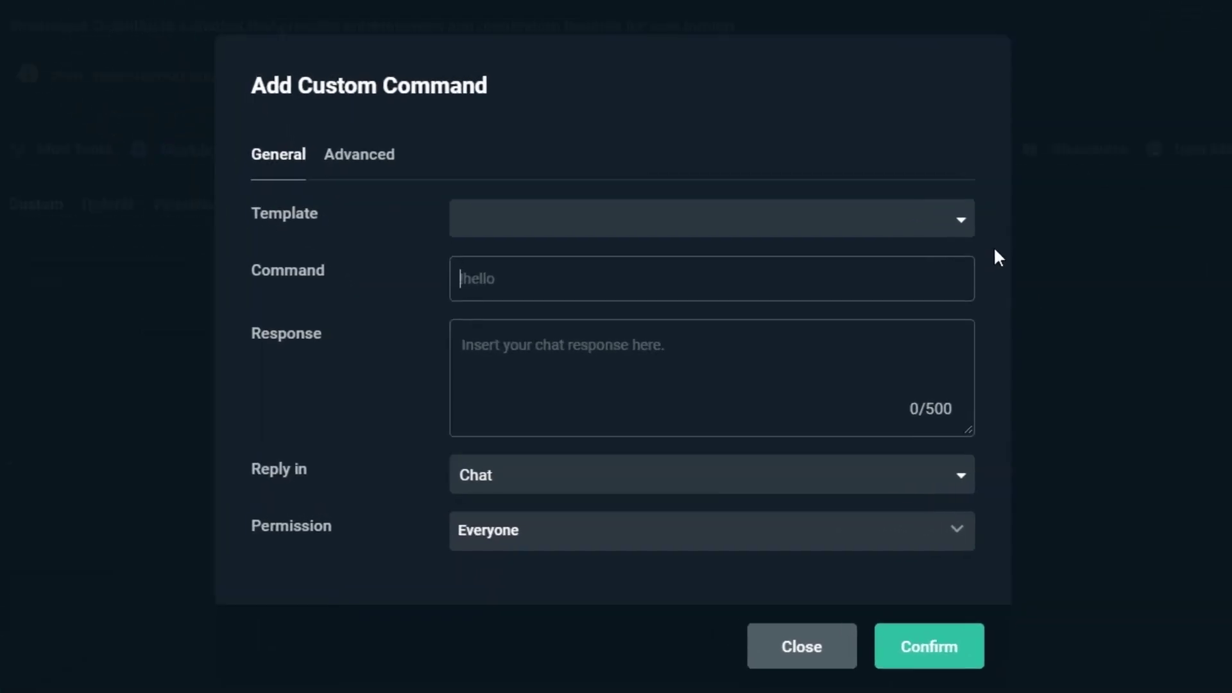
{"action": "left_click", "coordinate": [878, 222]}
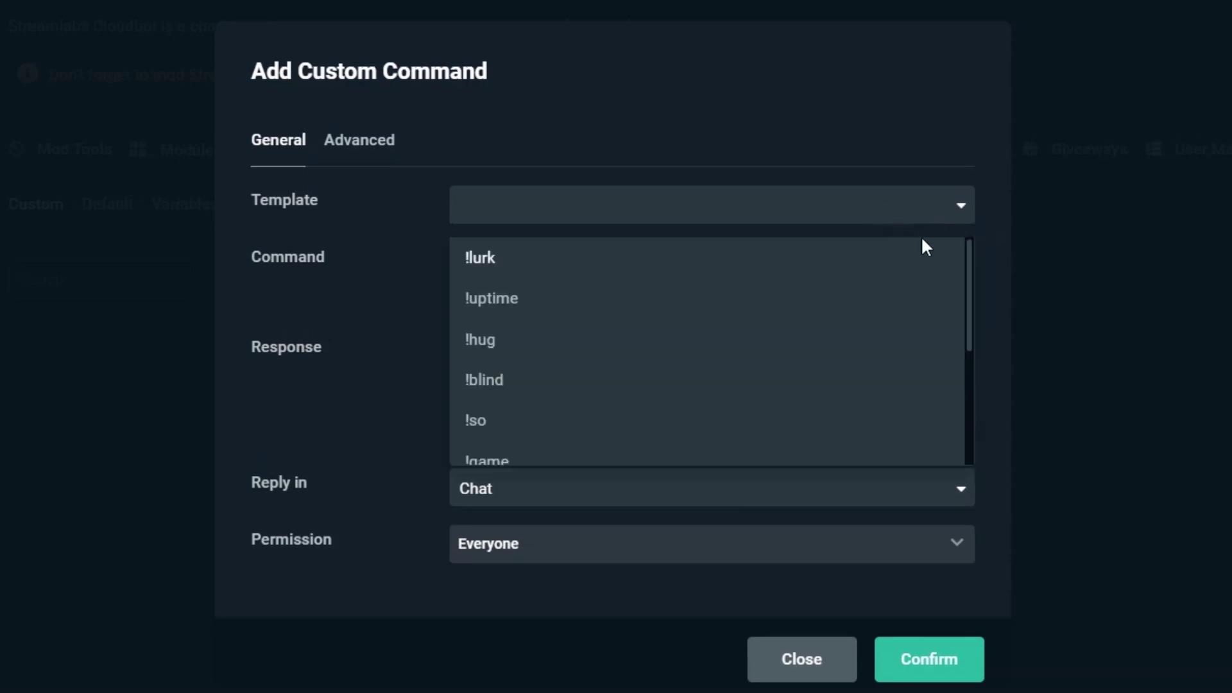
{"action": "left_click_drag", "start_coordinate": [971, 279], "coordinate": [968, 360]}
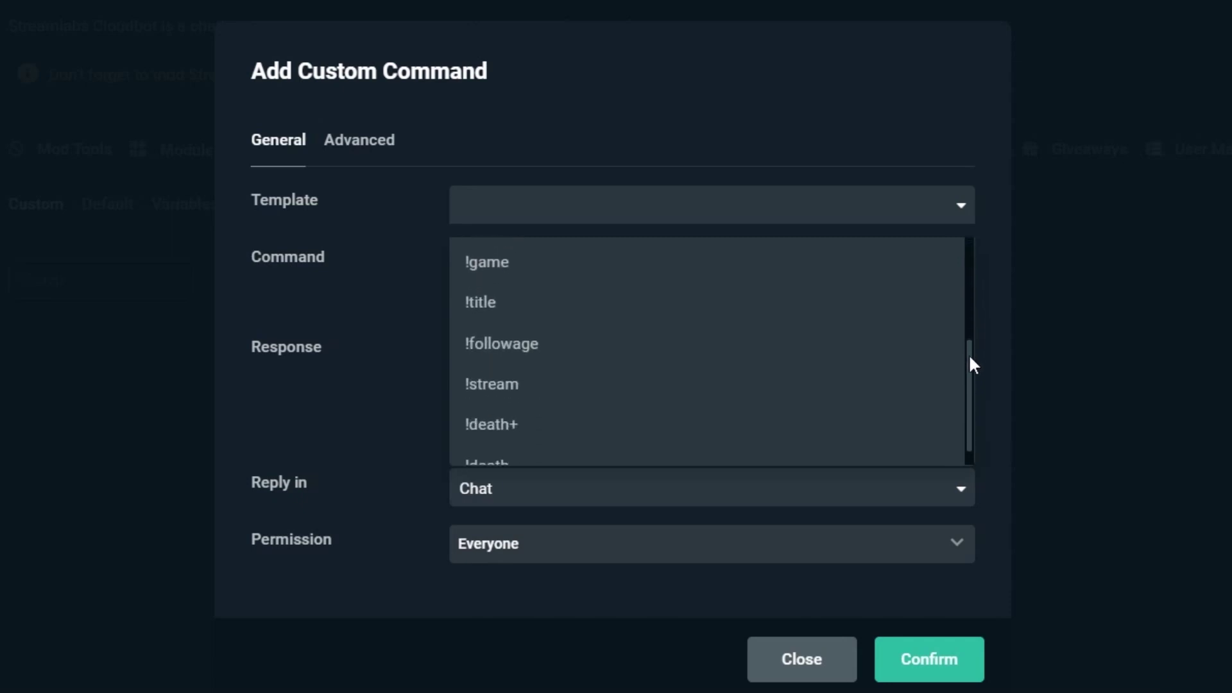
{"action": "left_click", "coordinate": [501, 343]}
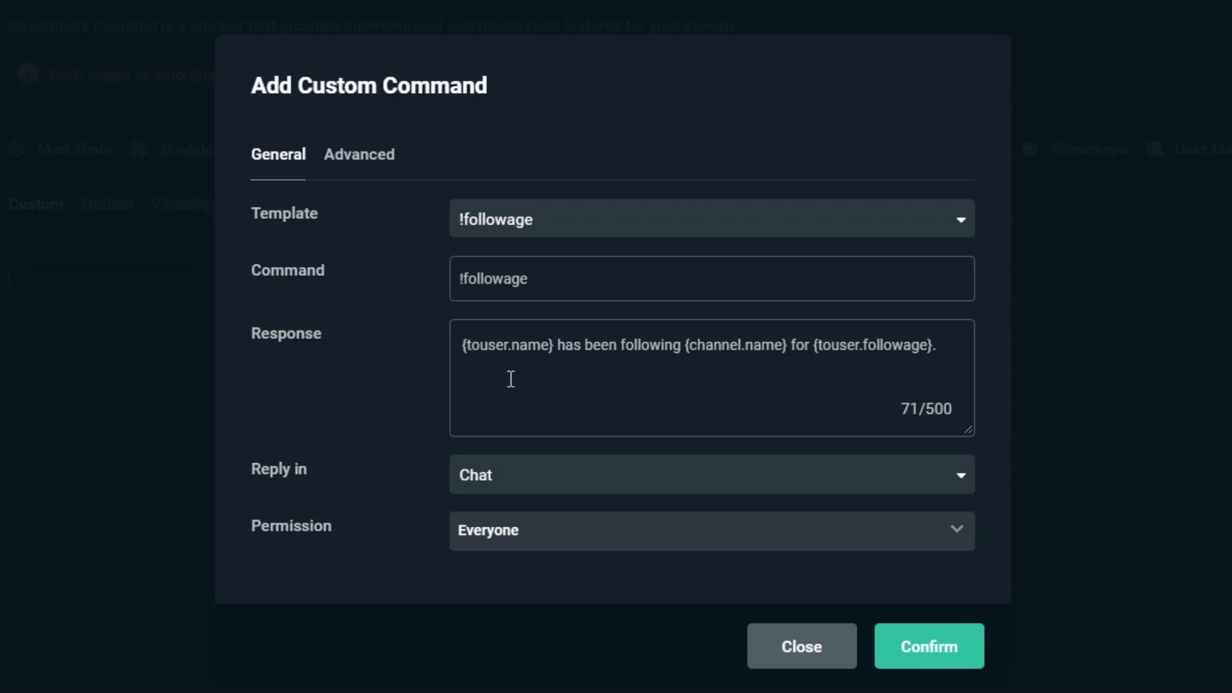
Examine the touser.name, channel.name and touser.followage variables in the !followage command's response.
{"action": "left_click_drag", "start_coordinate": [467, 345], "coordinate": [549, 345]}
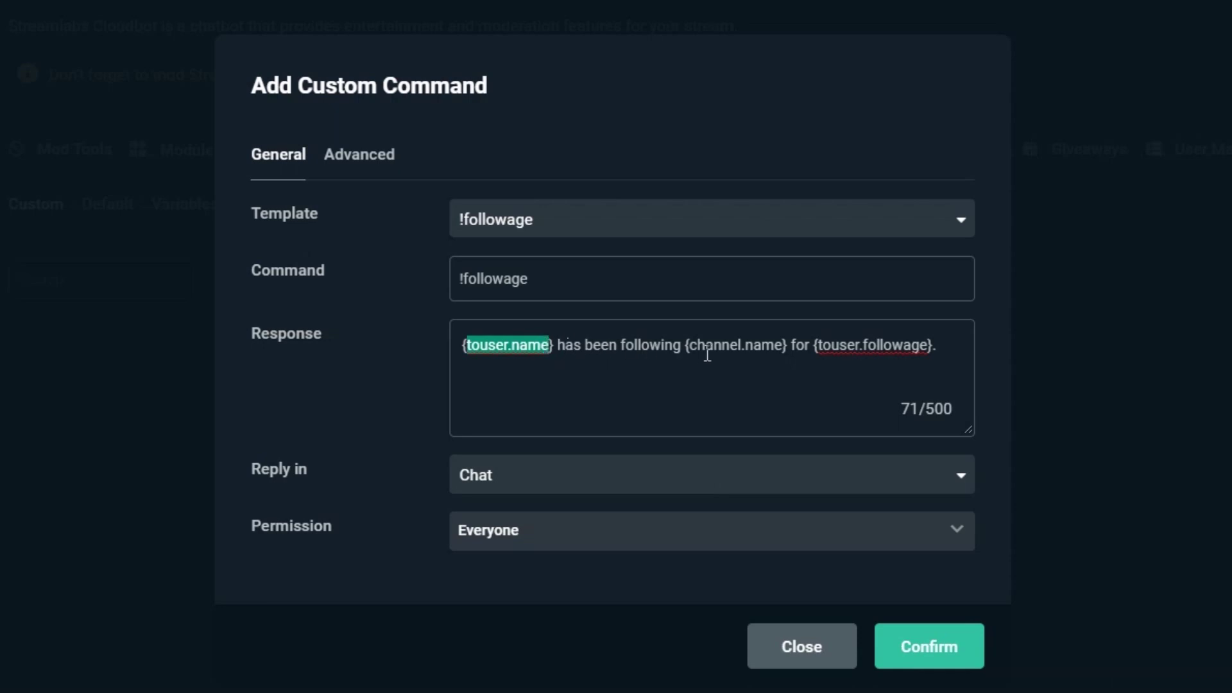
{"action": "left_click_drag", "start_coordinate": [689, 346], "coordinate": [782, 359]}
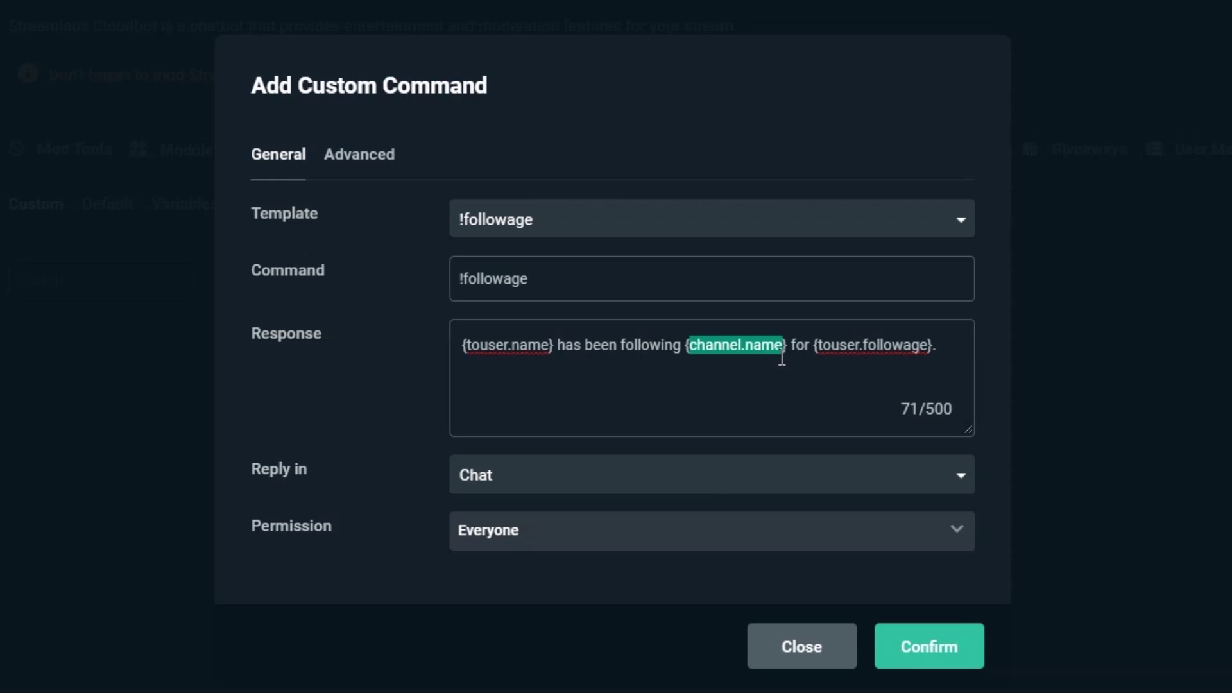
{"action": "left_click_drag", "start_coordinate": [817, 346], "coordinate": [929, 358]}
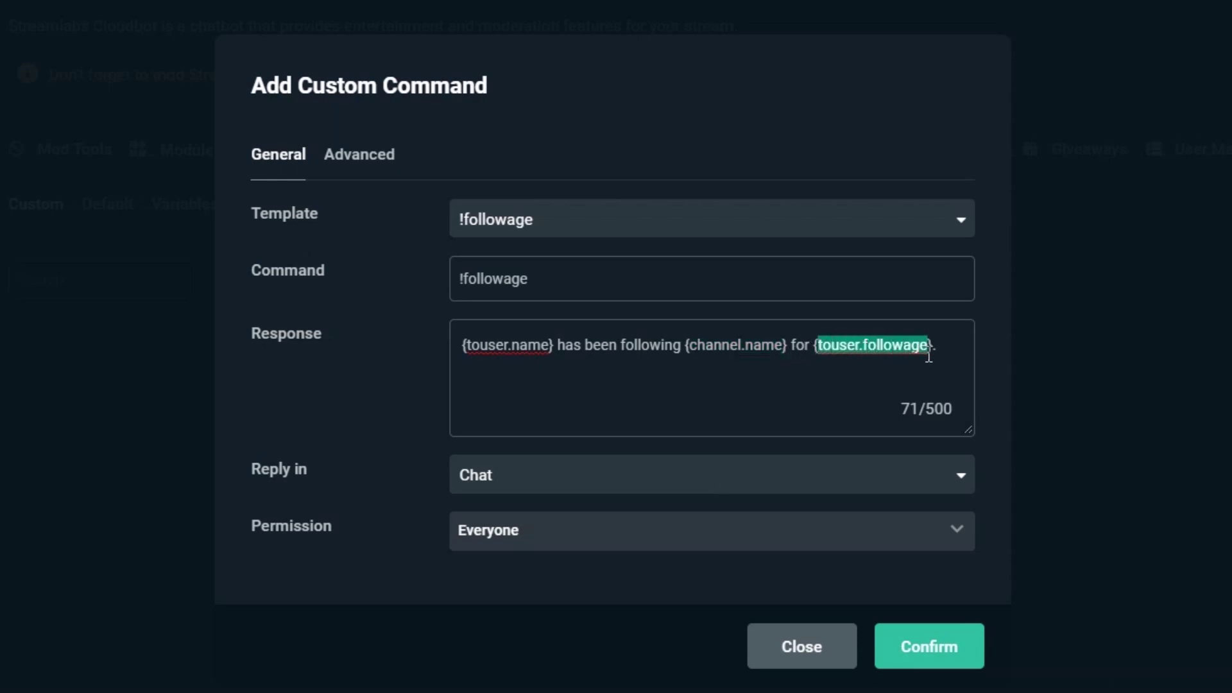
{"action": "left_click", "coordinate": [948, 353]}
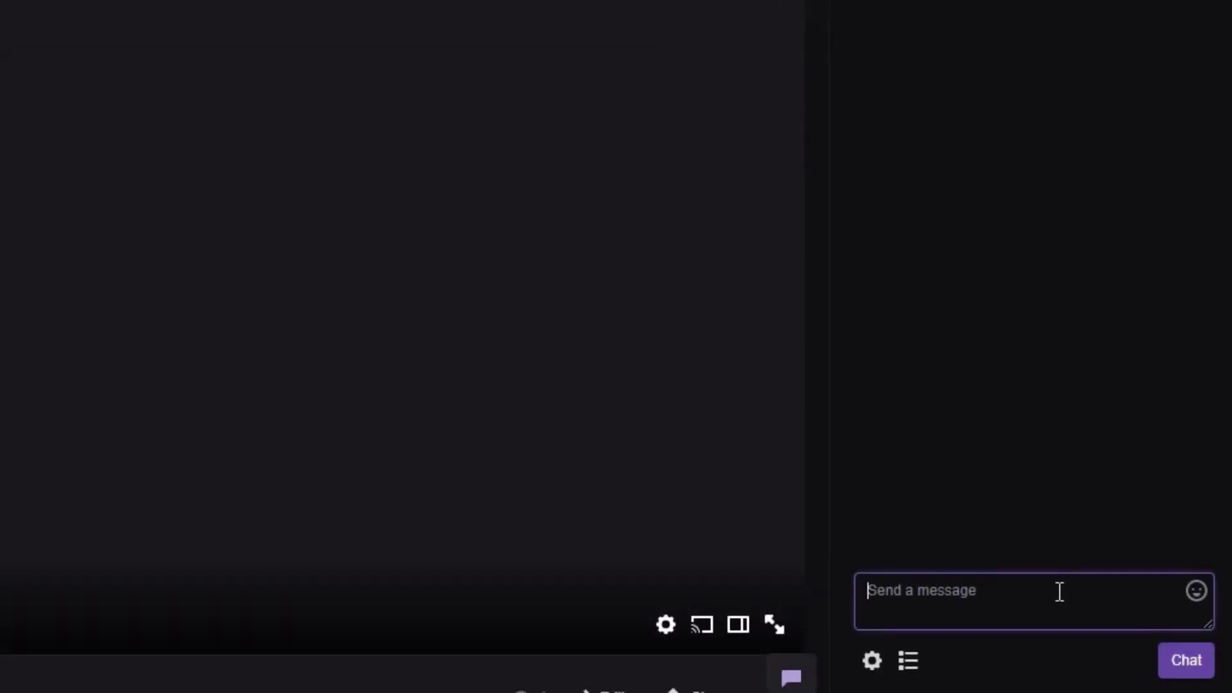
Switch to the Twitch channel chat and send the !followage command followed by a viewer's username.
{"action": "type", "text": "!followage leex"}
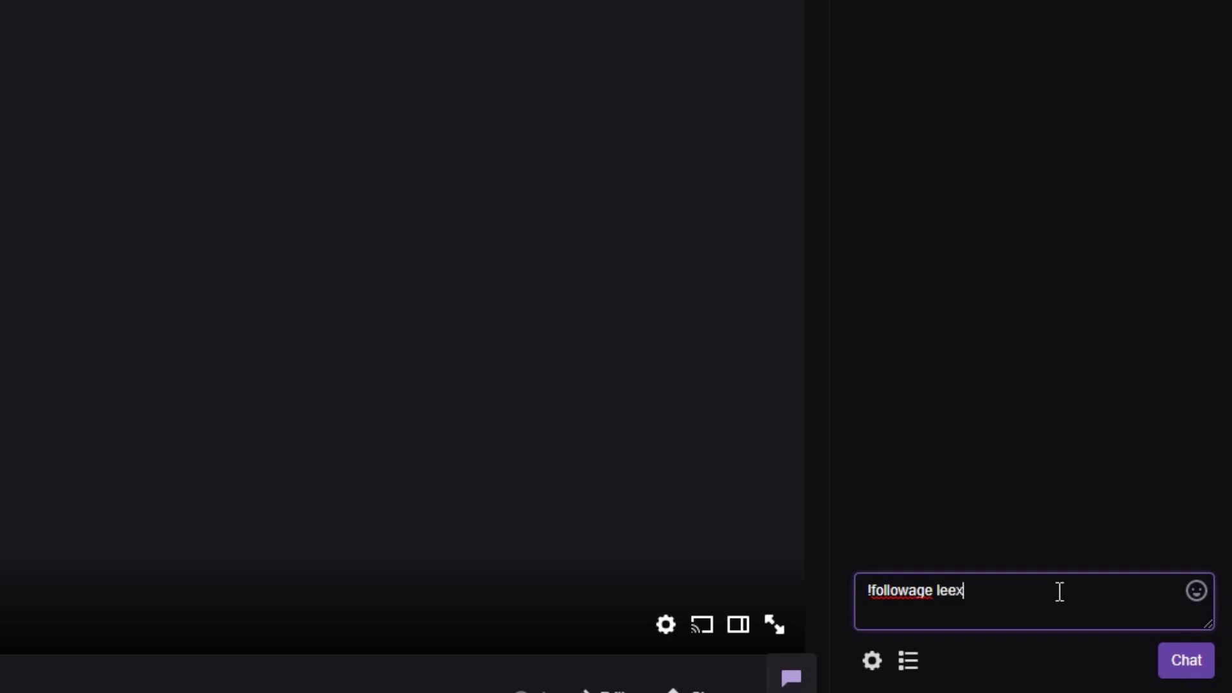
{"action": "key", "text": "Return"}
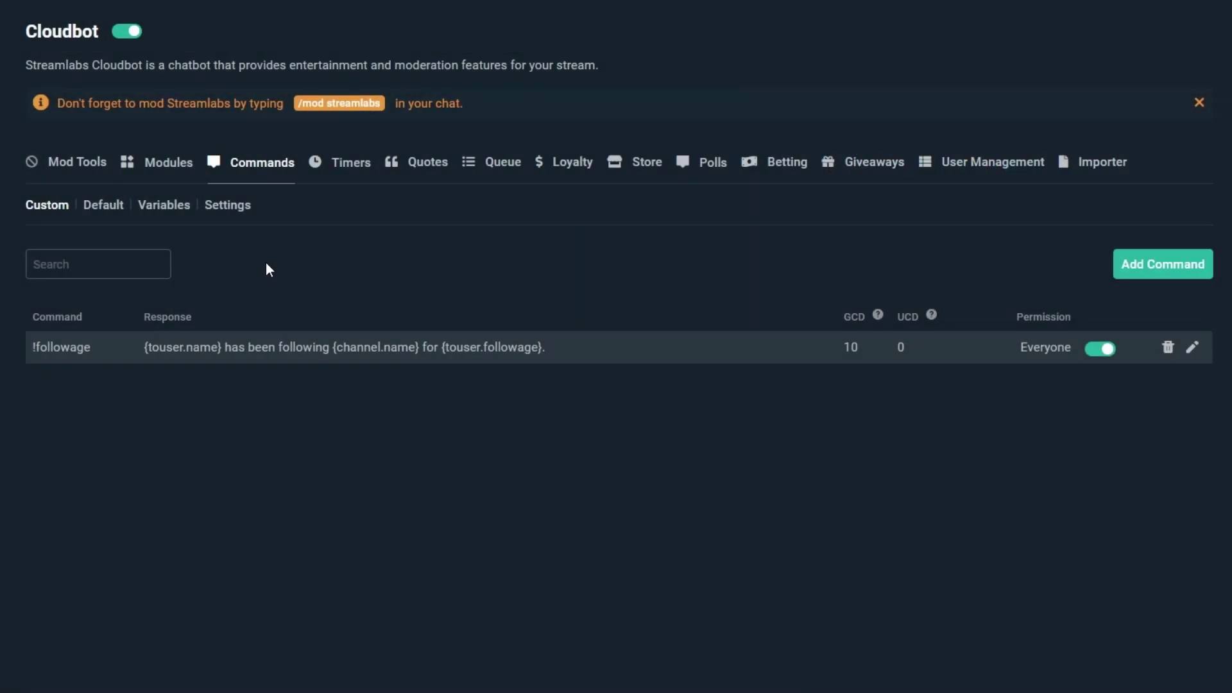
Switch back to Cloudbot and look through the variables available for commands.
{"action": "left_click", "coordinate": [164, 207]}
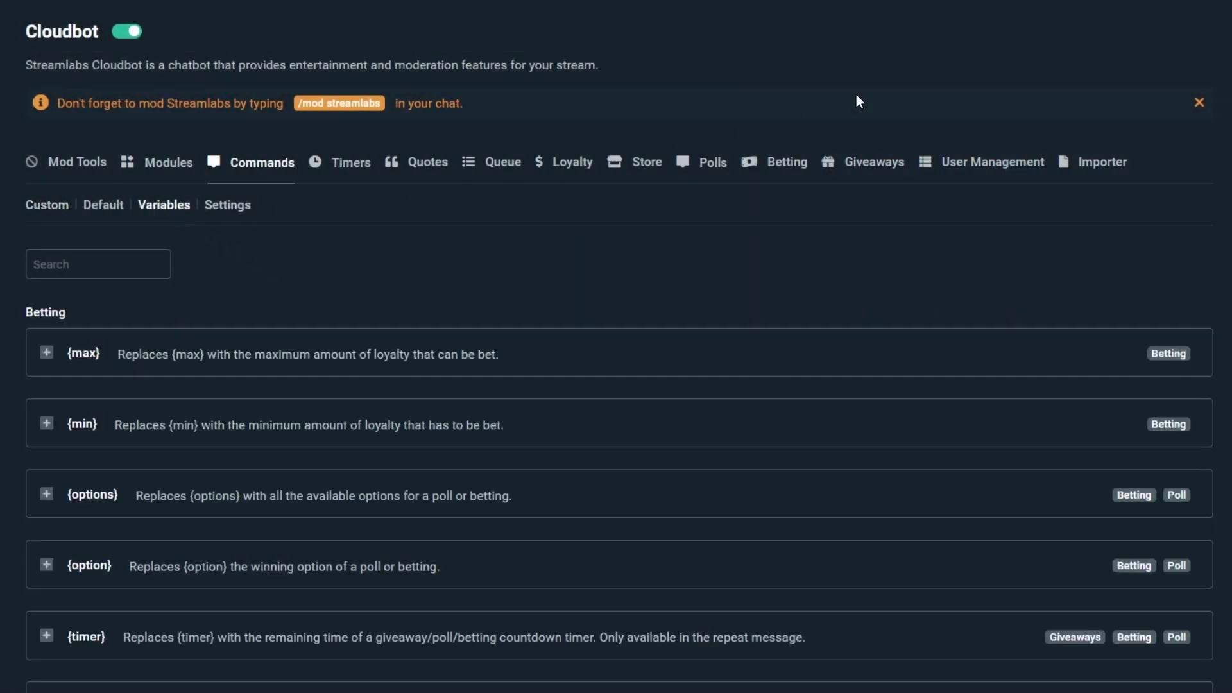
{"action": "scroll", "coordinate": [616, 346], "scroll_direction": "down", "scroll_amount": 7}
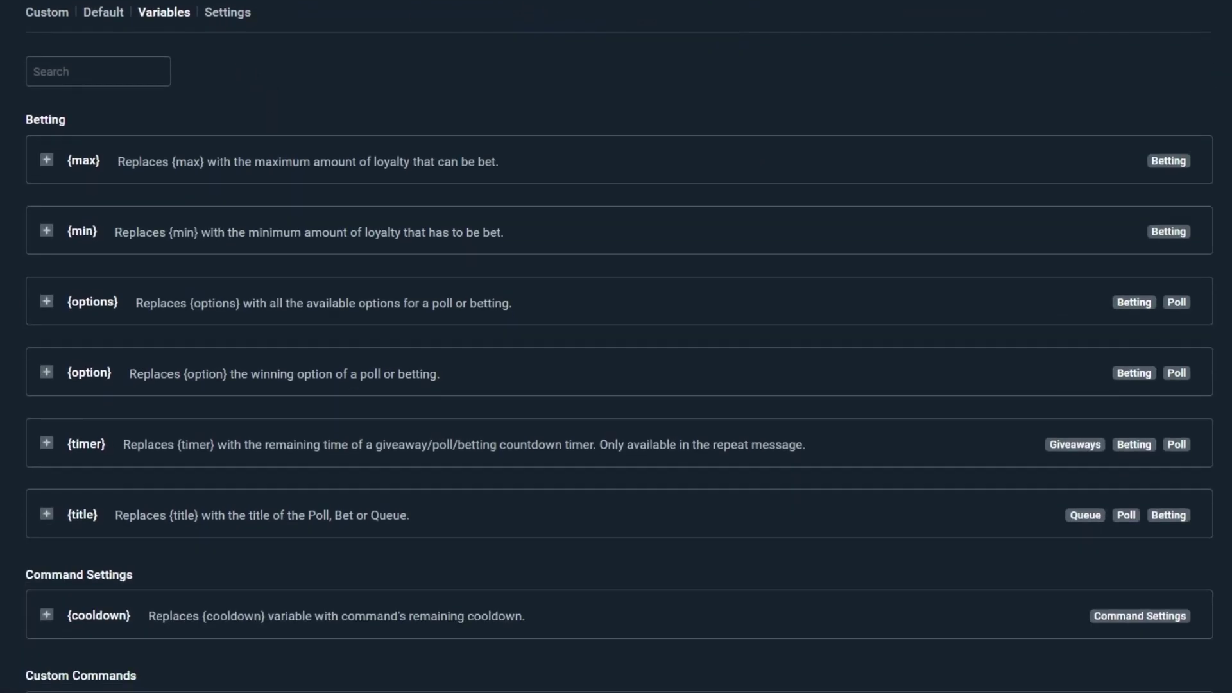
{"action": "scroll", "coordinate": [616, 347], "scroll_direction": "down", "scroll_amount": 2}
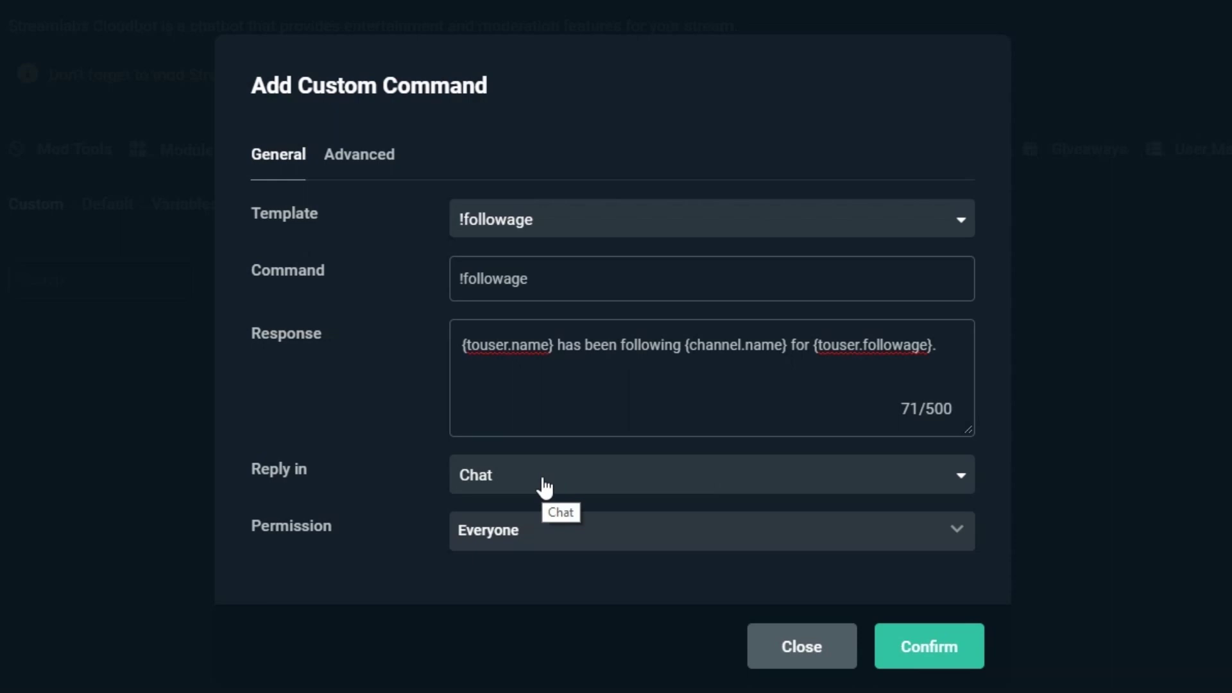
Set the !followage command to reply in Whisper and review the roles offered for its permission.
{"action": "left_click", "coordinate": [545, 488]}
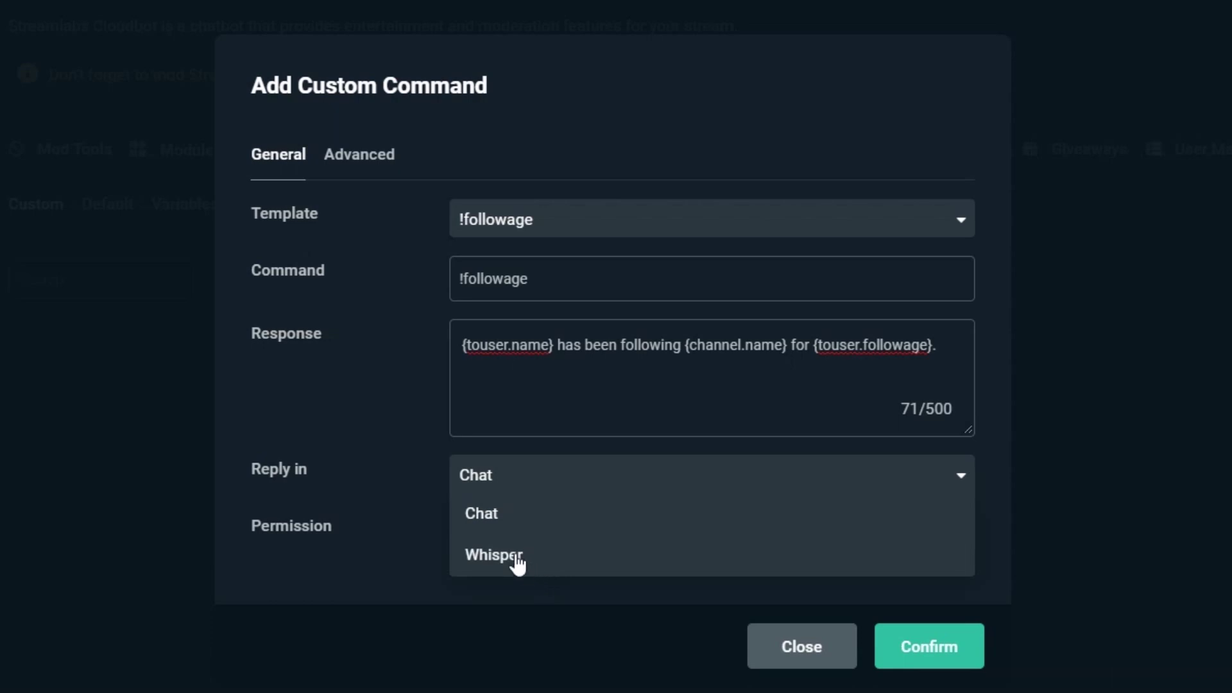
{"action": "left_click", "coordinate": [503, 534]}
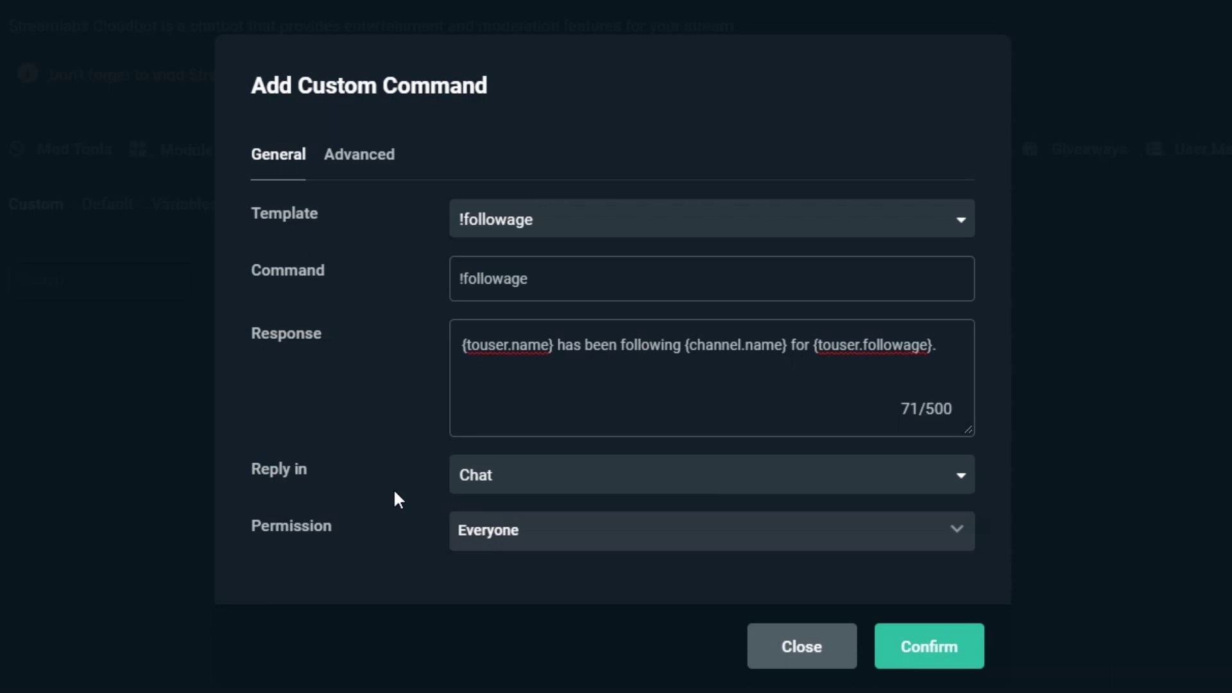
{"action": "left_click", "coordinate": [530, 489]}
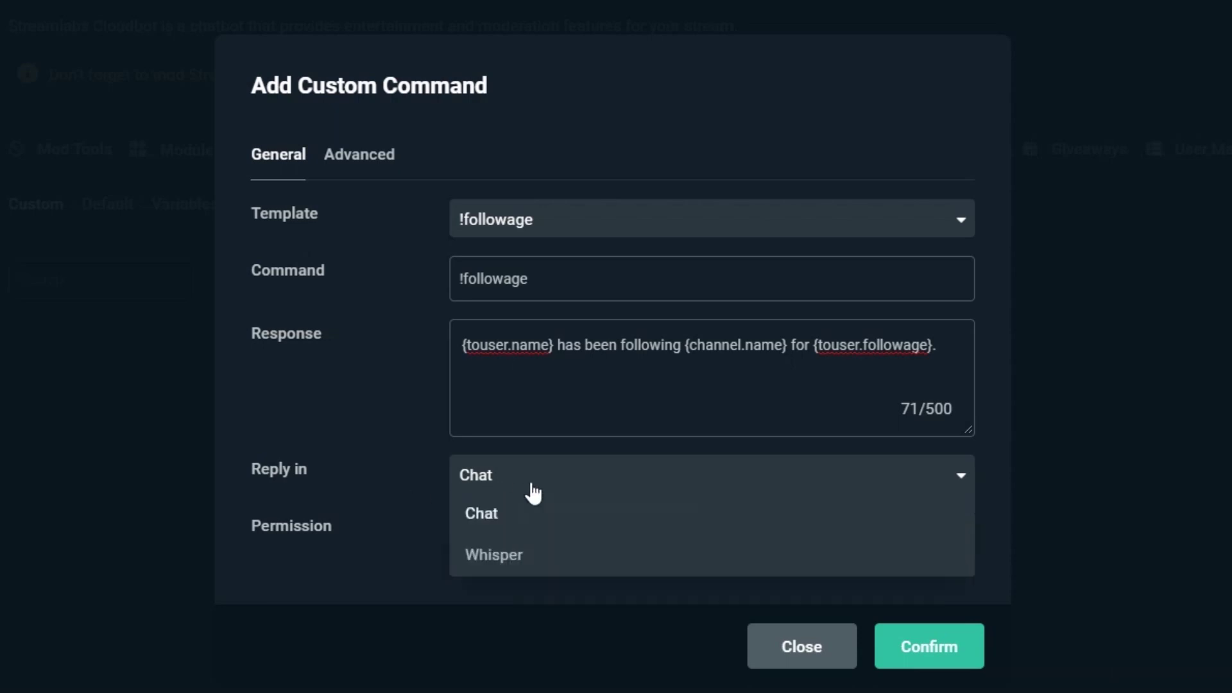
{"action": "left_click", "coordinate": [525, 567]}
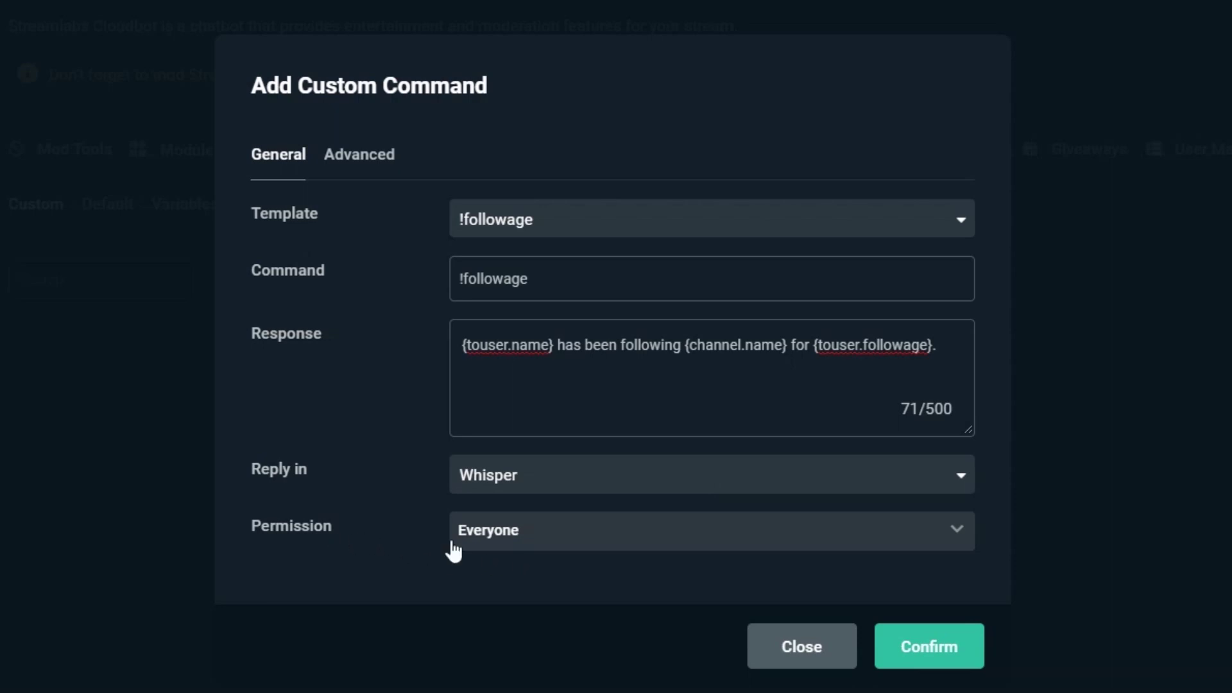
{"action": "left_click", "coordinate": [961, 529]}
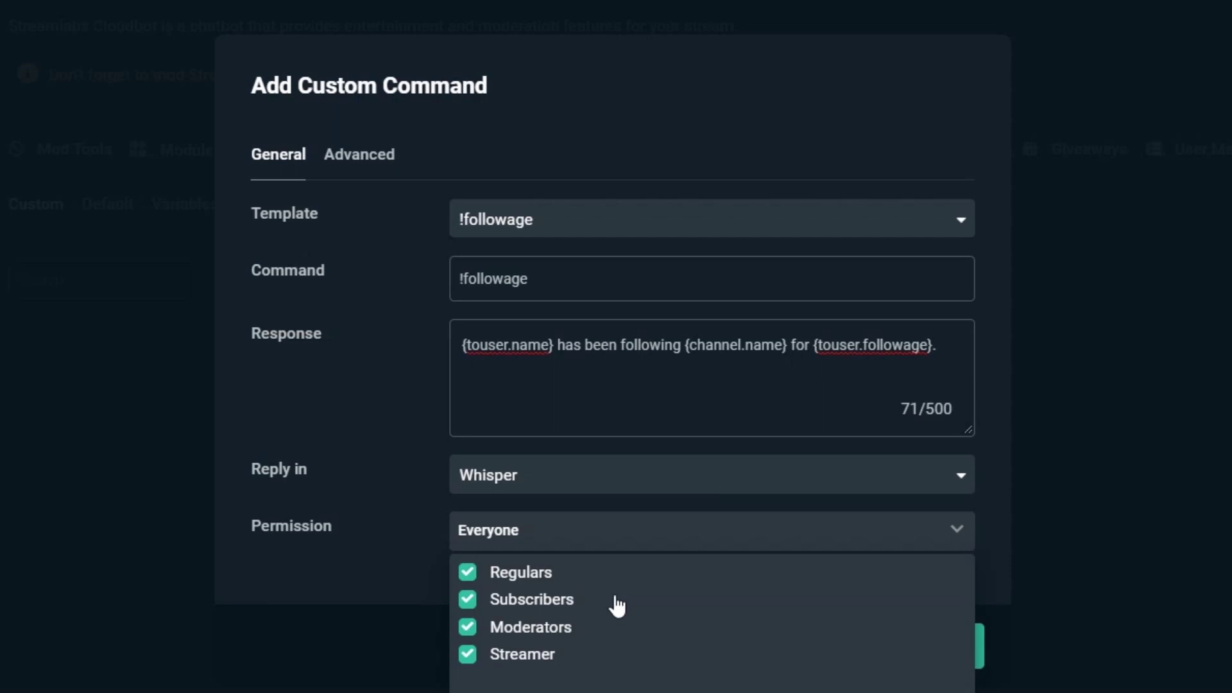
{"action": "left_click", "coordinate": [958, 530]}
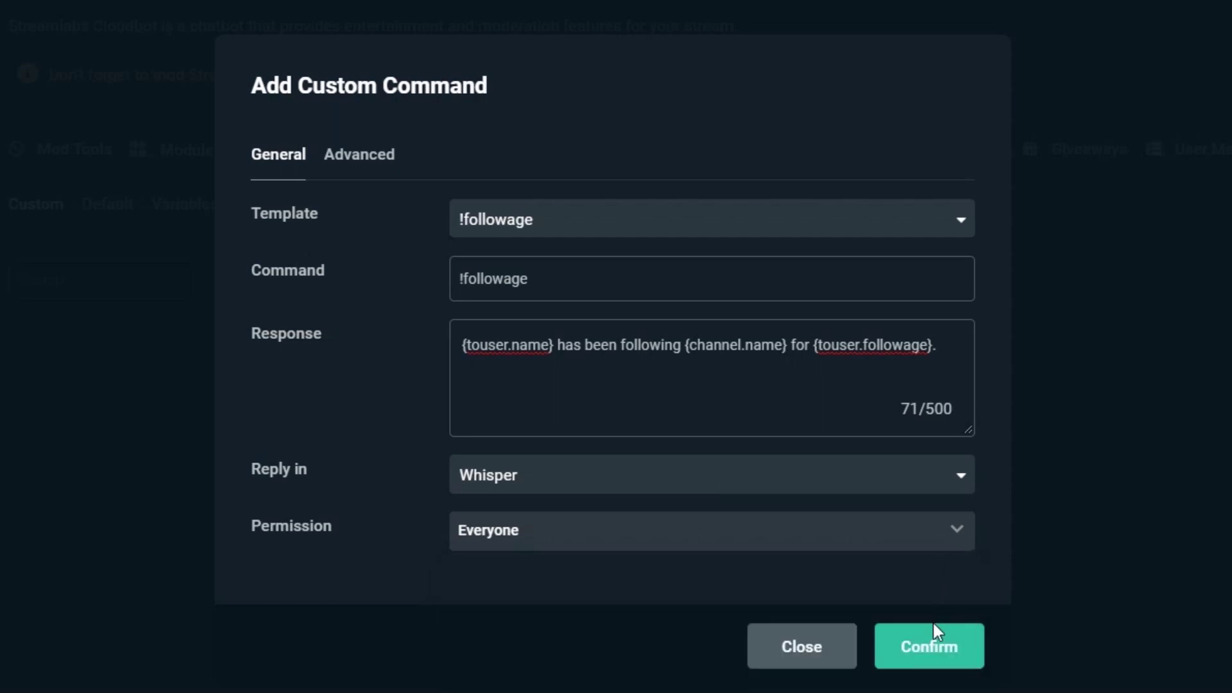